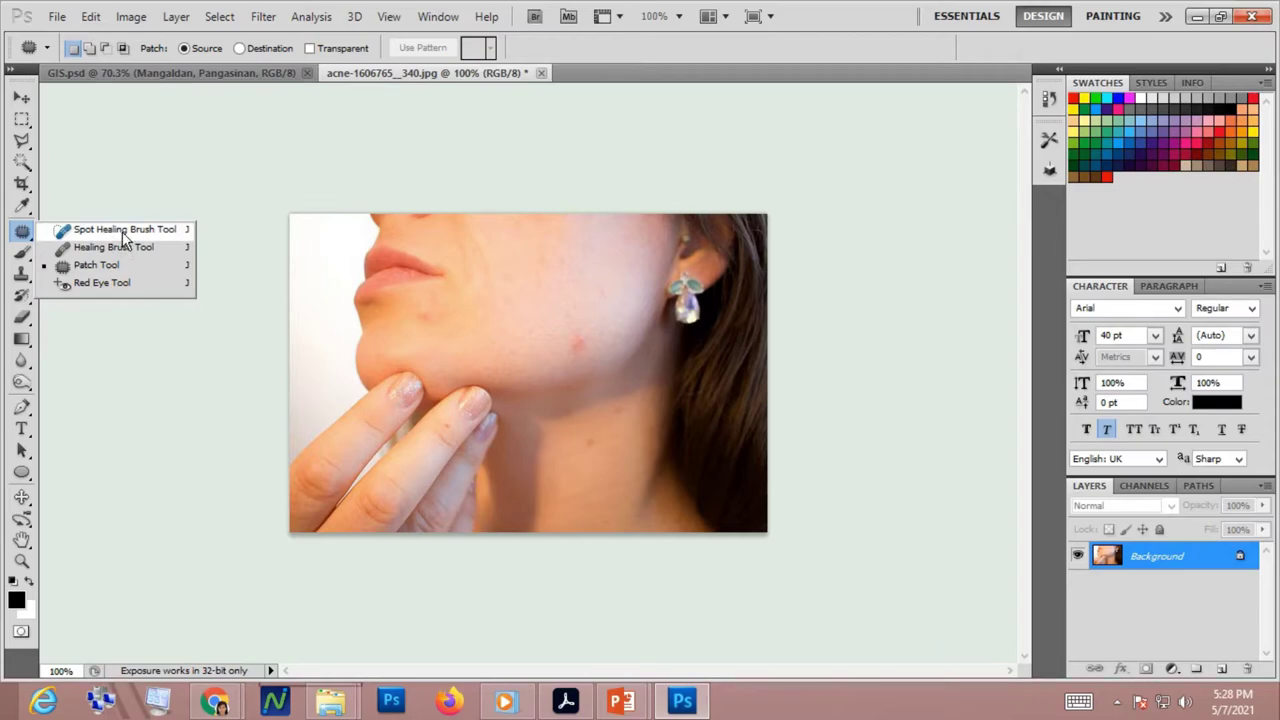
Remove the red acne spot below the earring with the Spot Healing Brush
left_click(125, 232)
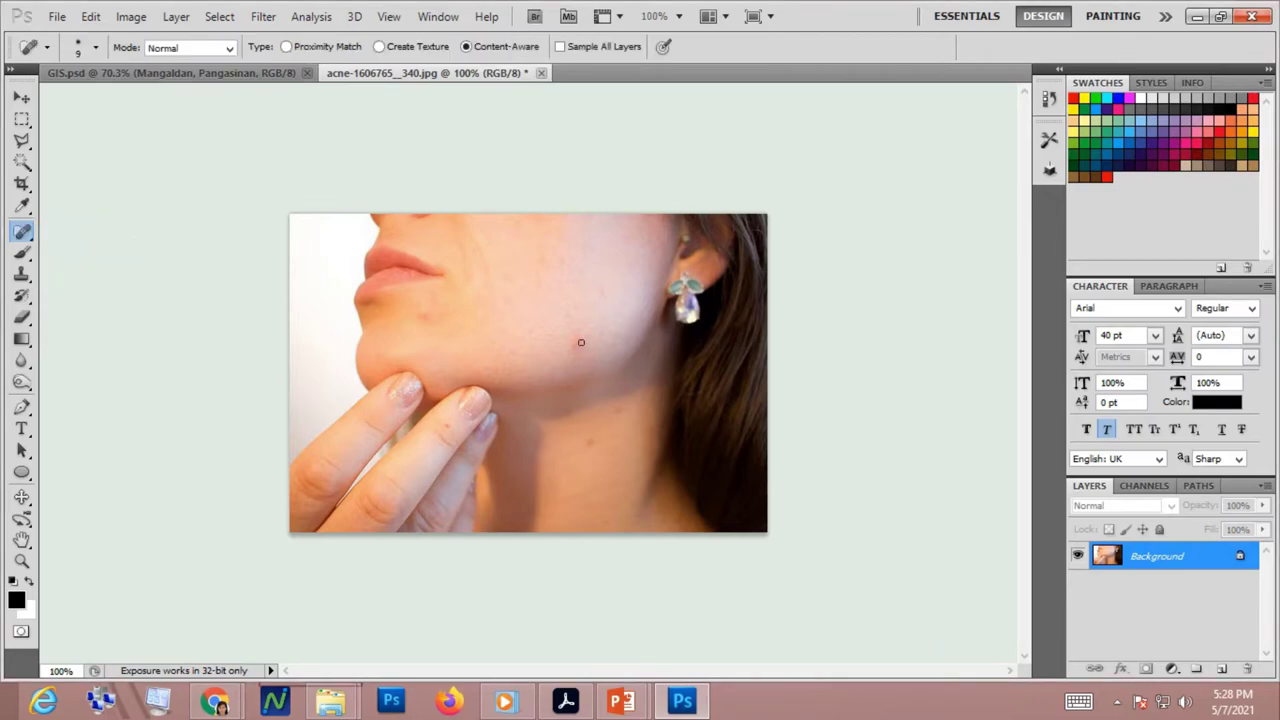
left_click_drag(581, 343, 578, 346)
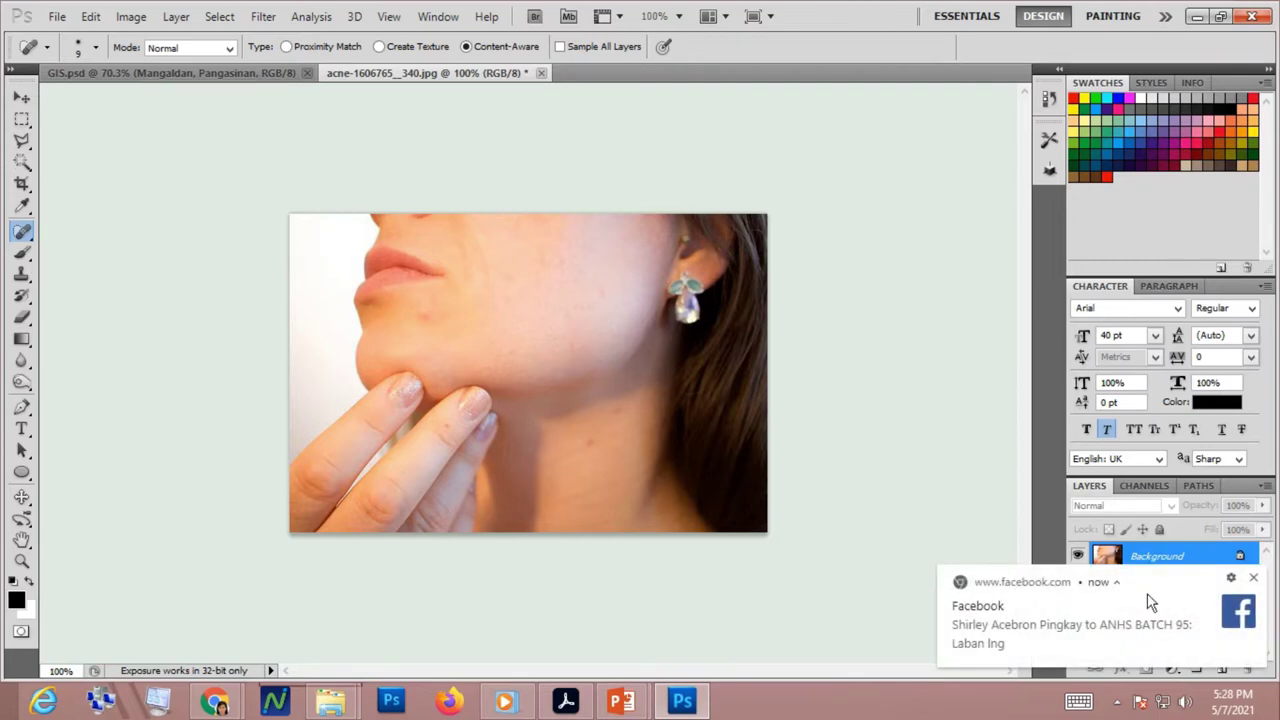
left_click(1253, 578)
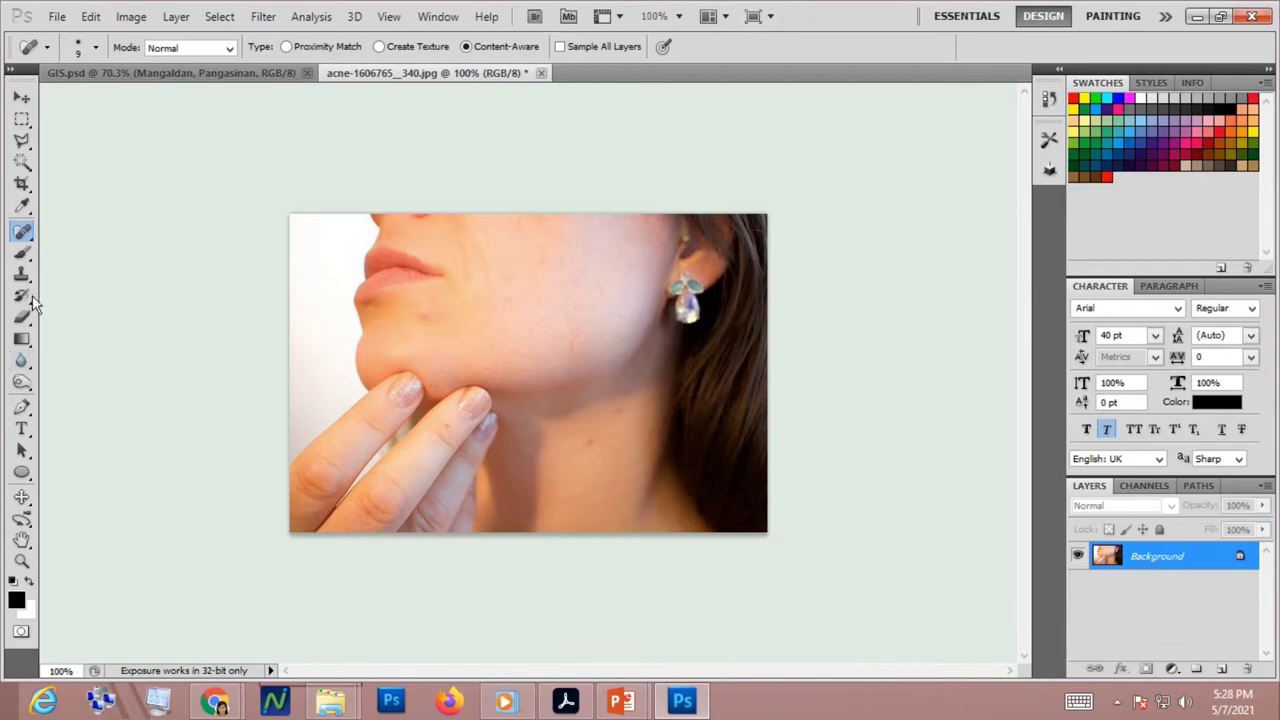
right_click(36, 244)
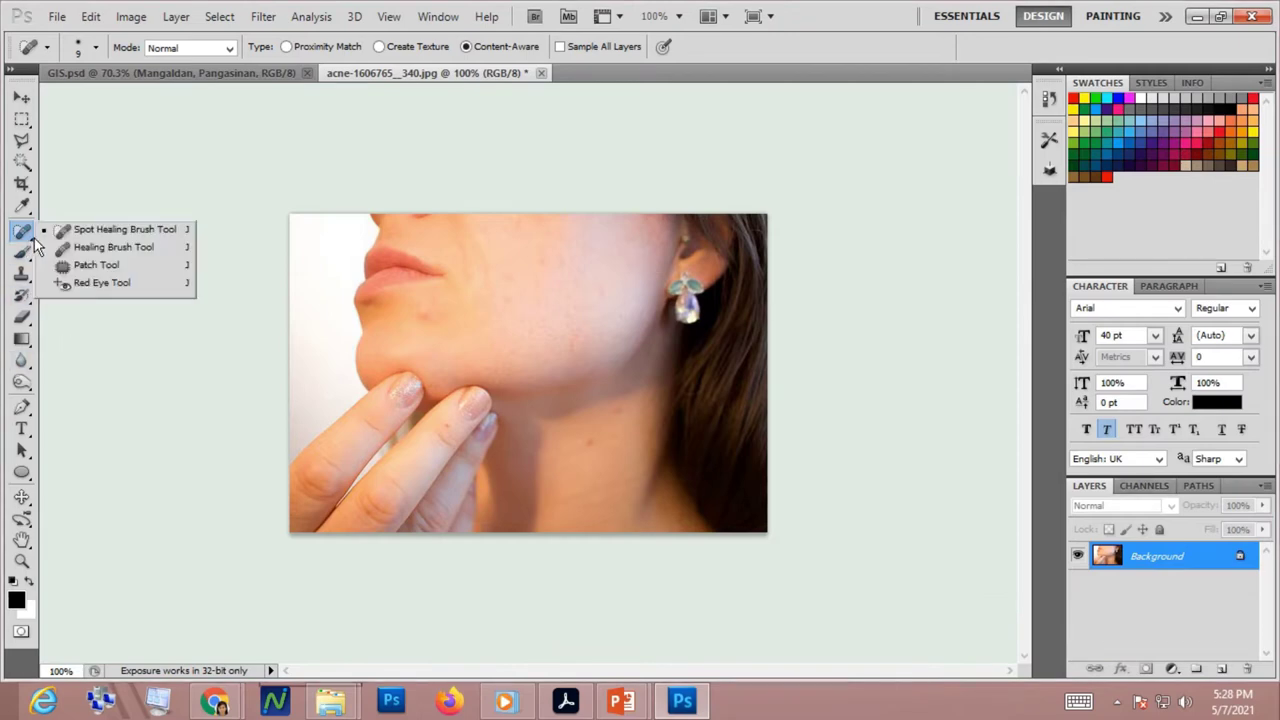
Apply a Healing Brush dab near the fingertip, then switch to the PowerPoint slide show
left_click(98, 247)
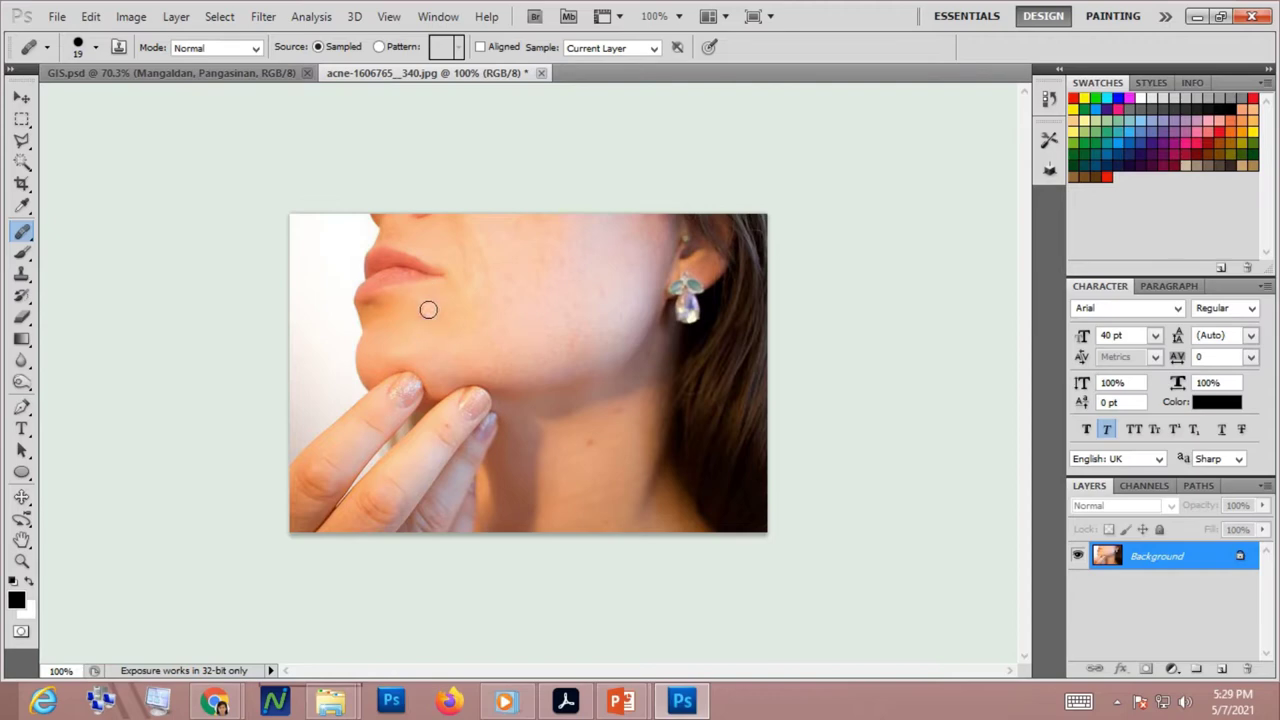
left_click(428, 398)
key("alt+Tab")
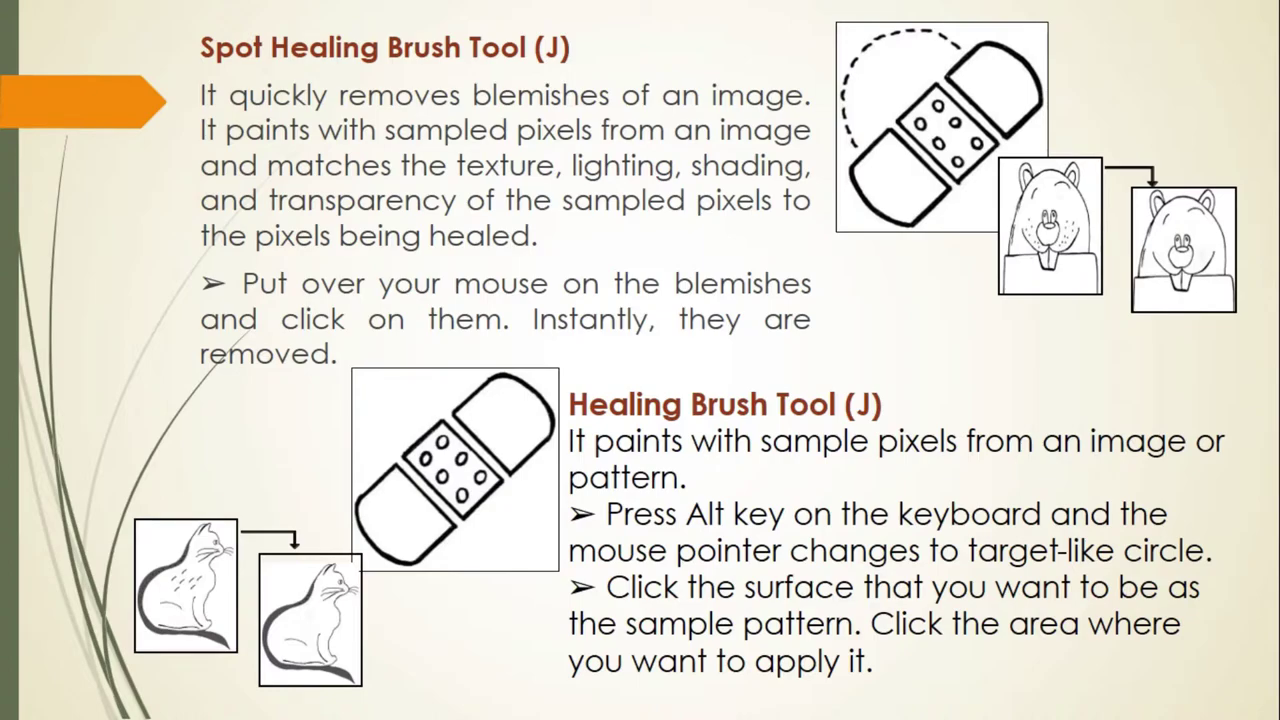
Advance to the Patch and Clone Stamp Tools slide, then switch back to Photoshop
left_click(1220, 653)
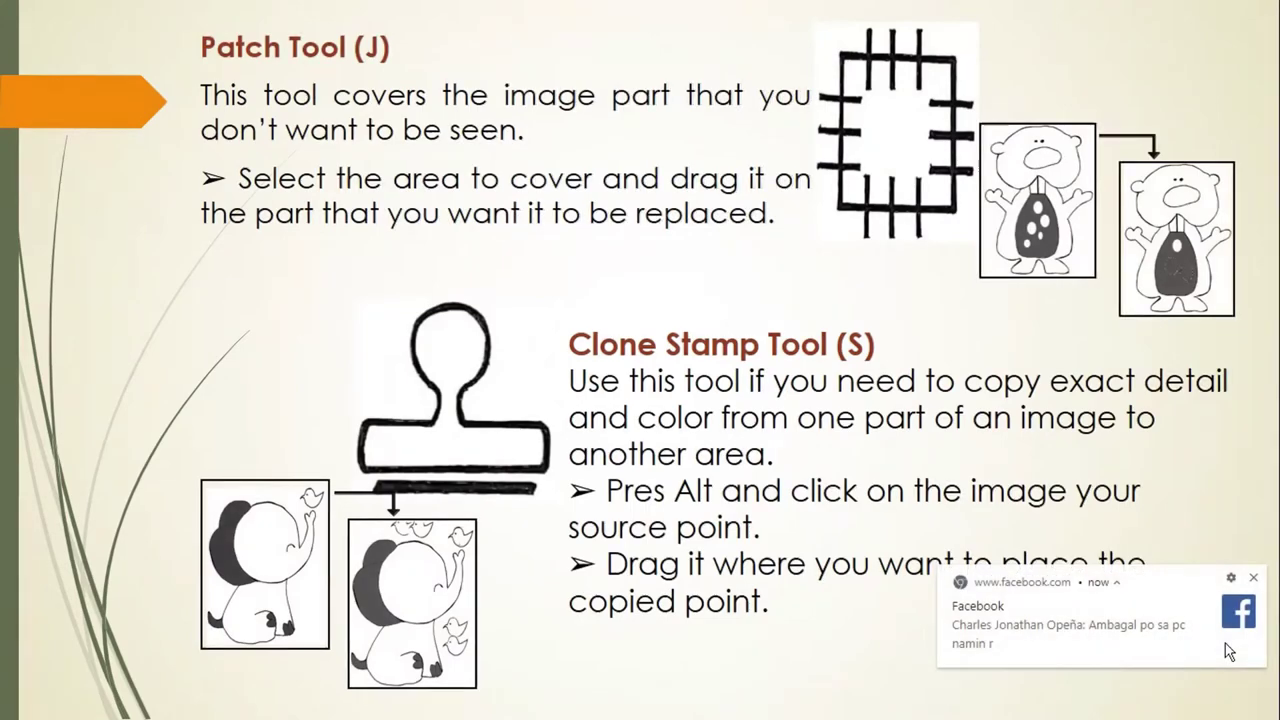
left_click(1253, 578)
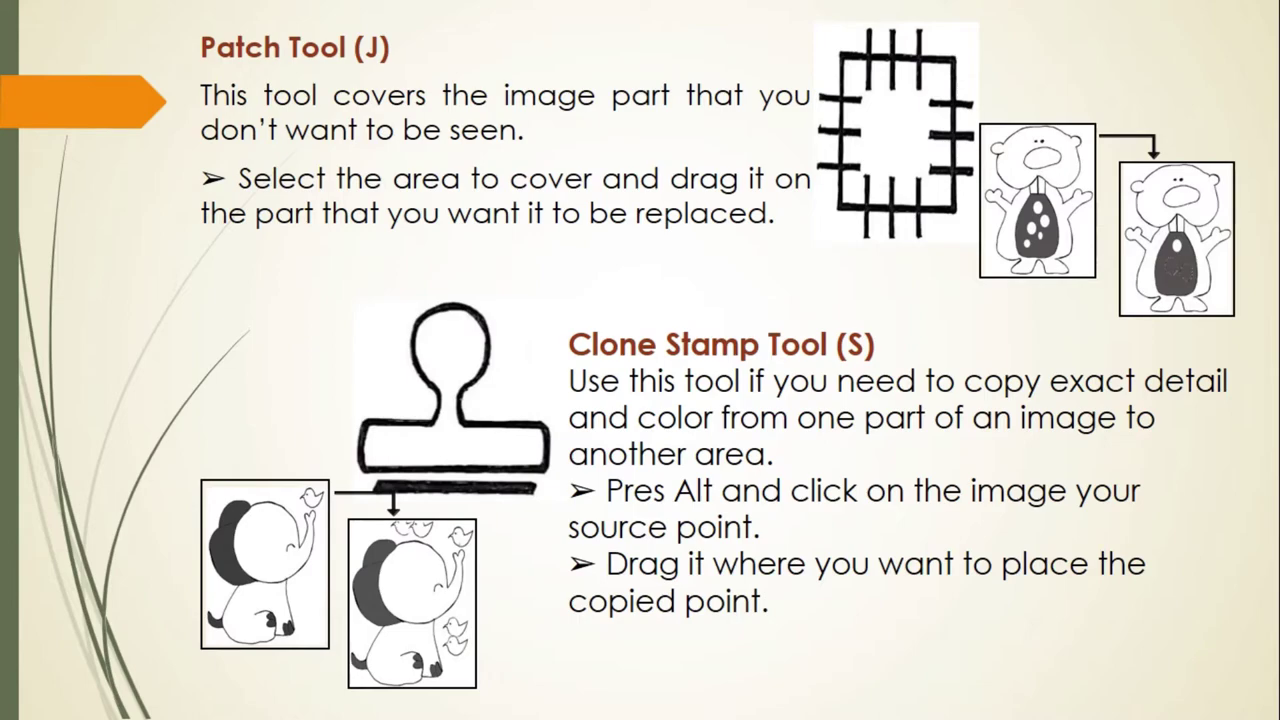
key("alt+Tab")
key("Tab")
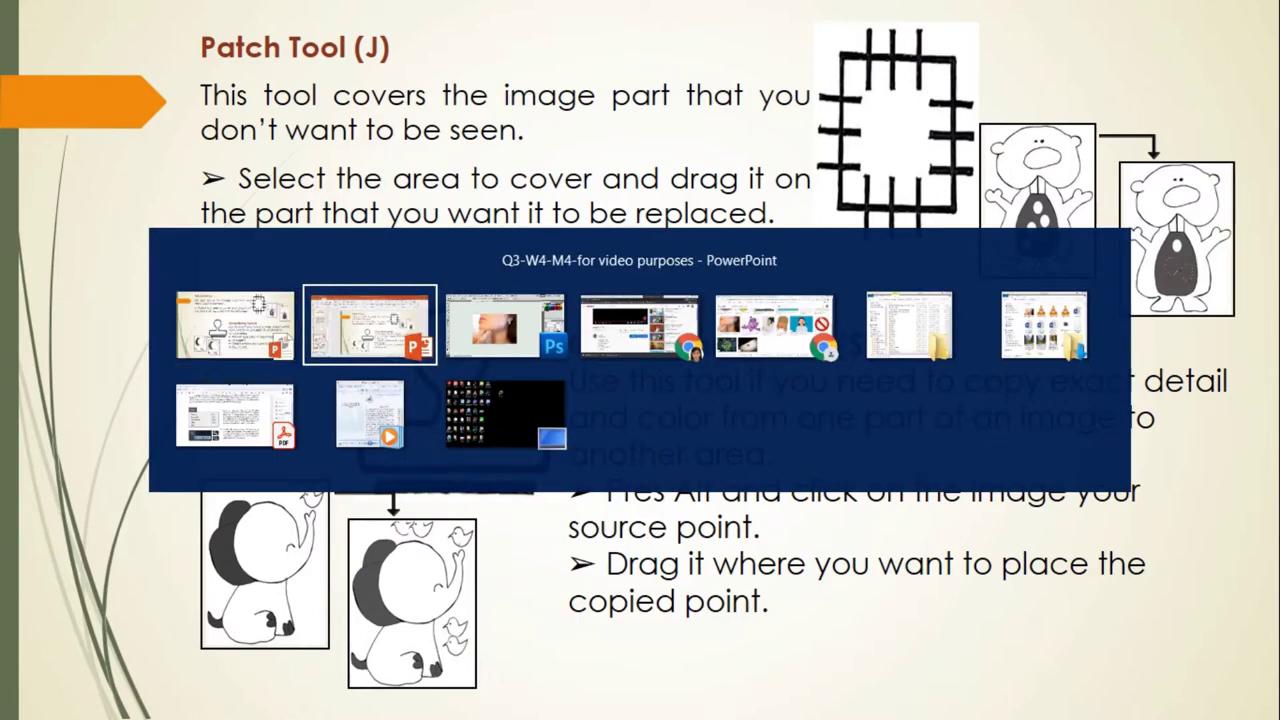
key("Tab")
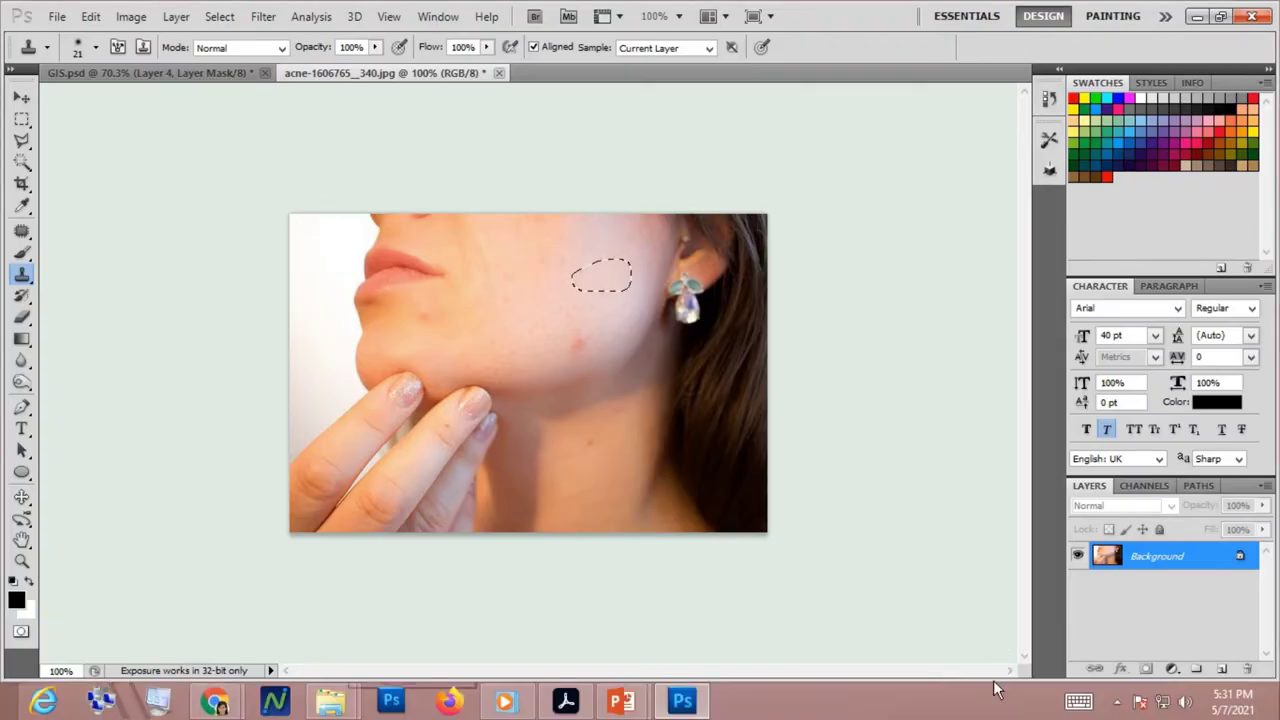
Patch the red cheek spot with nearby clean skin using the Patch Tool, then deselect
left_click(23, 120)
left_click(199, 324)
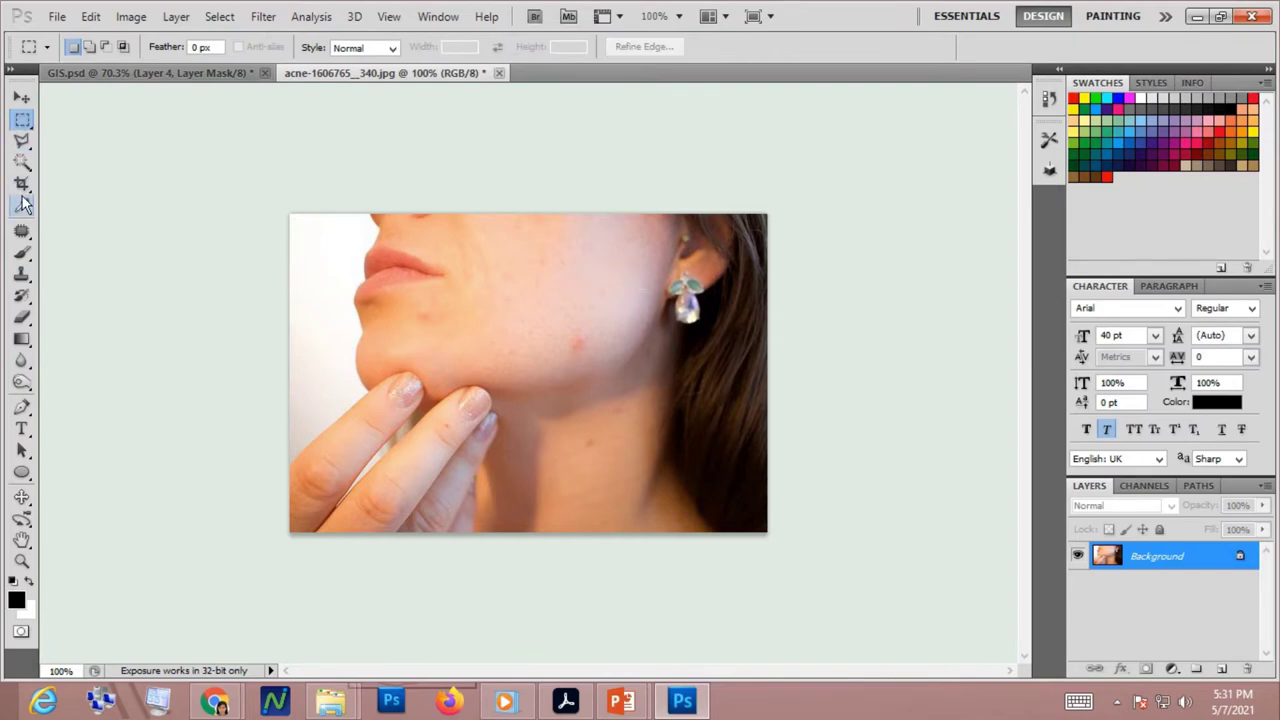
left_click(28, 239)
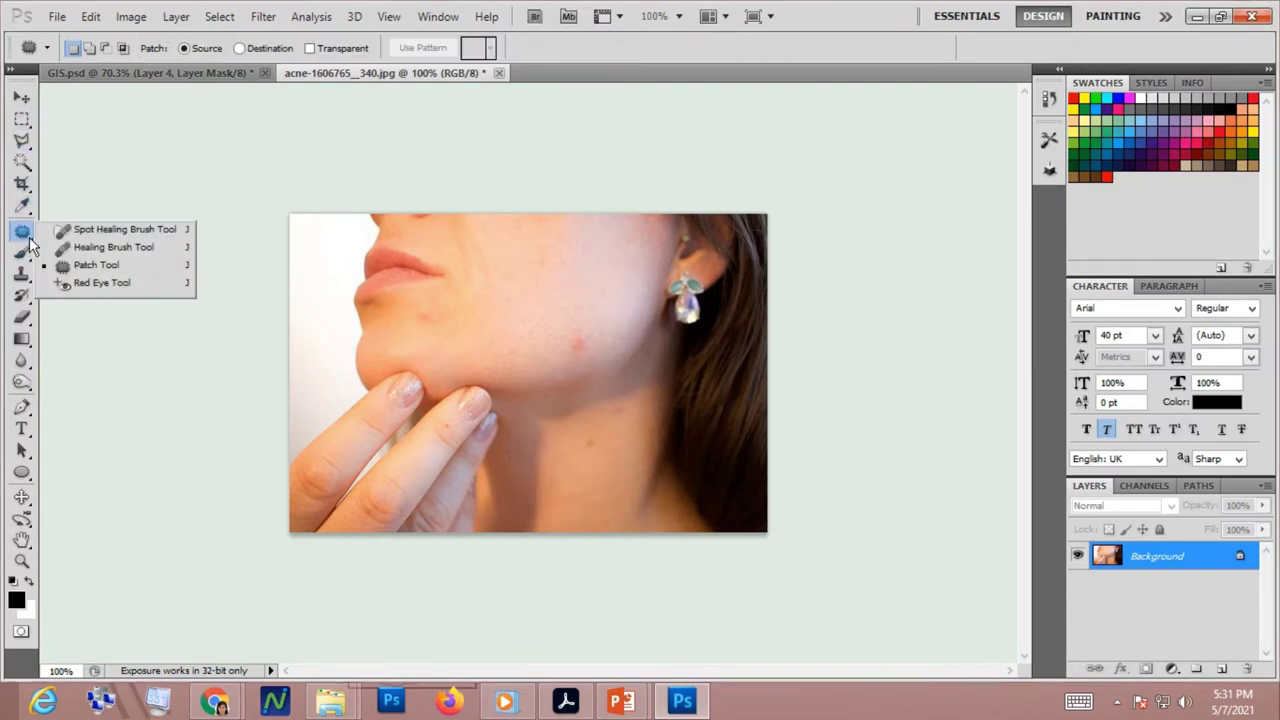
left_click(119, 266)
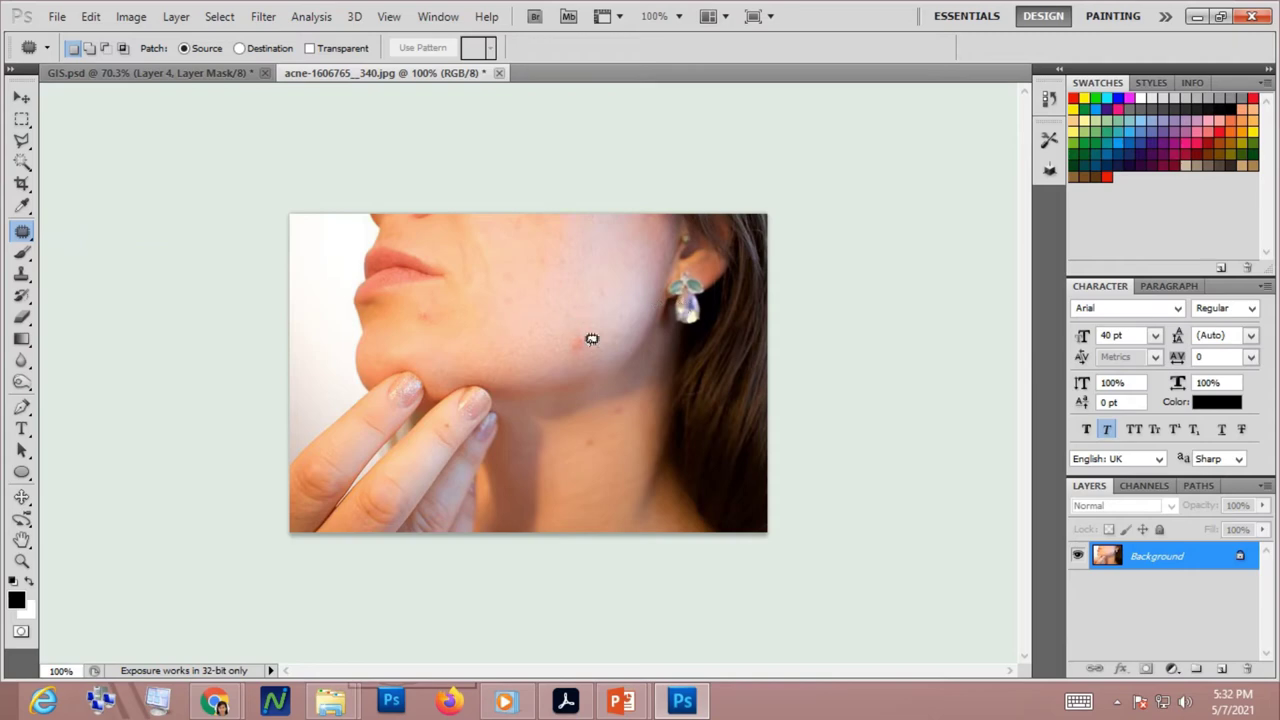
mouse_move(589, 324)
left_mouse_down()
mouse_move(583, 354)
mouse_move(597, 347)
mouse_move(586, 323)
mouse_move(597, 339)
mouse_move(621, 295)
left_mouse_up()
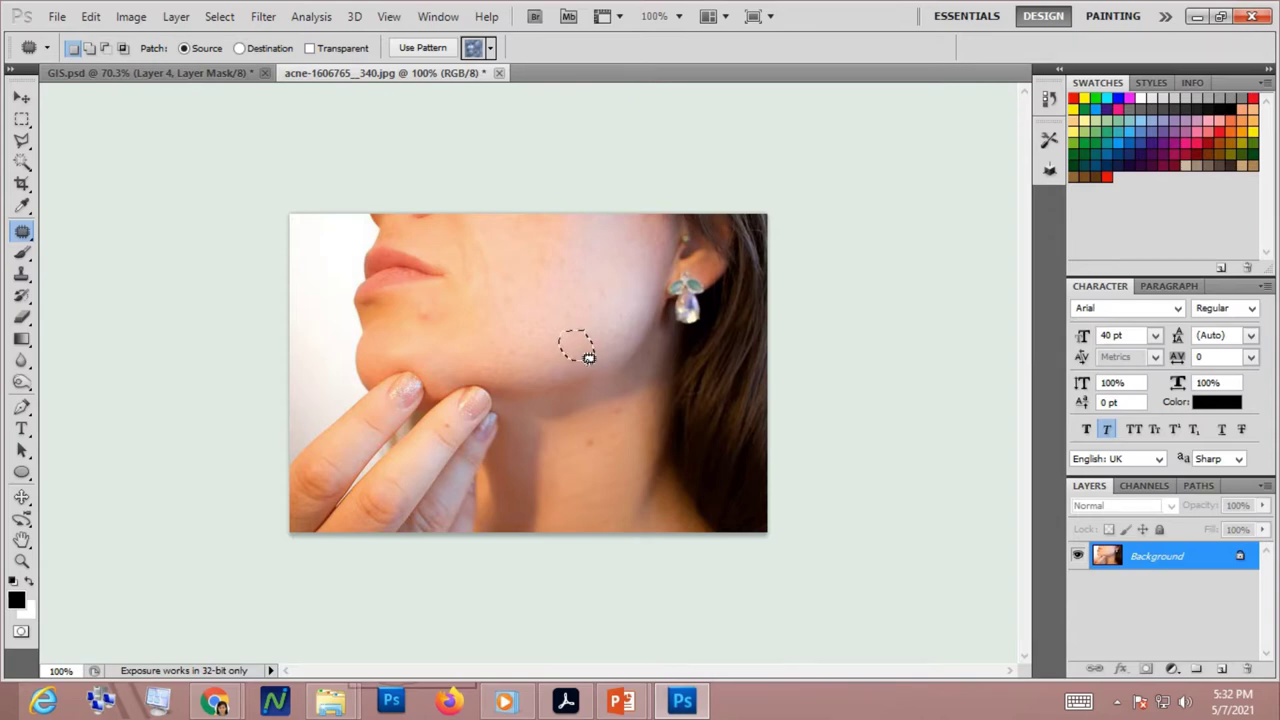
left_click(22, 119)
left_click(492, 294)
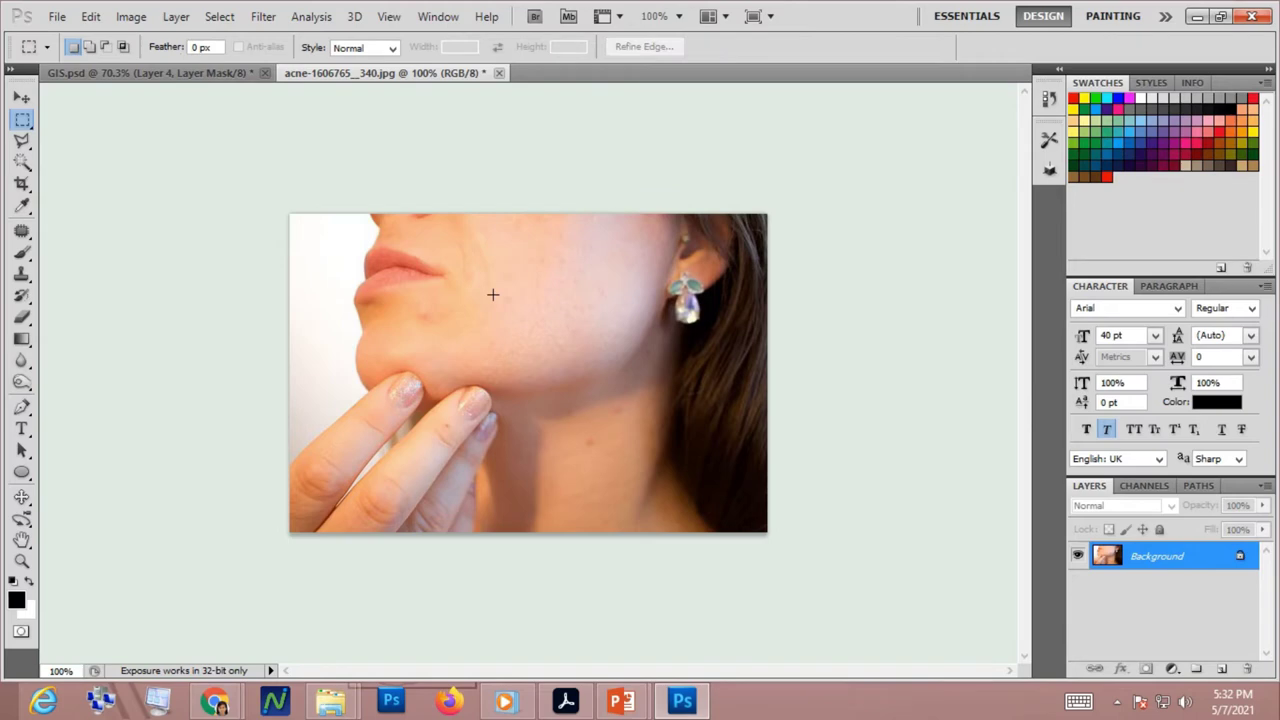
Clone sampled clean skin over the red chin blemish, then return to the slide show
left_click(22, 275)
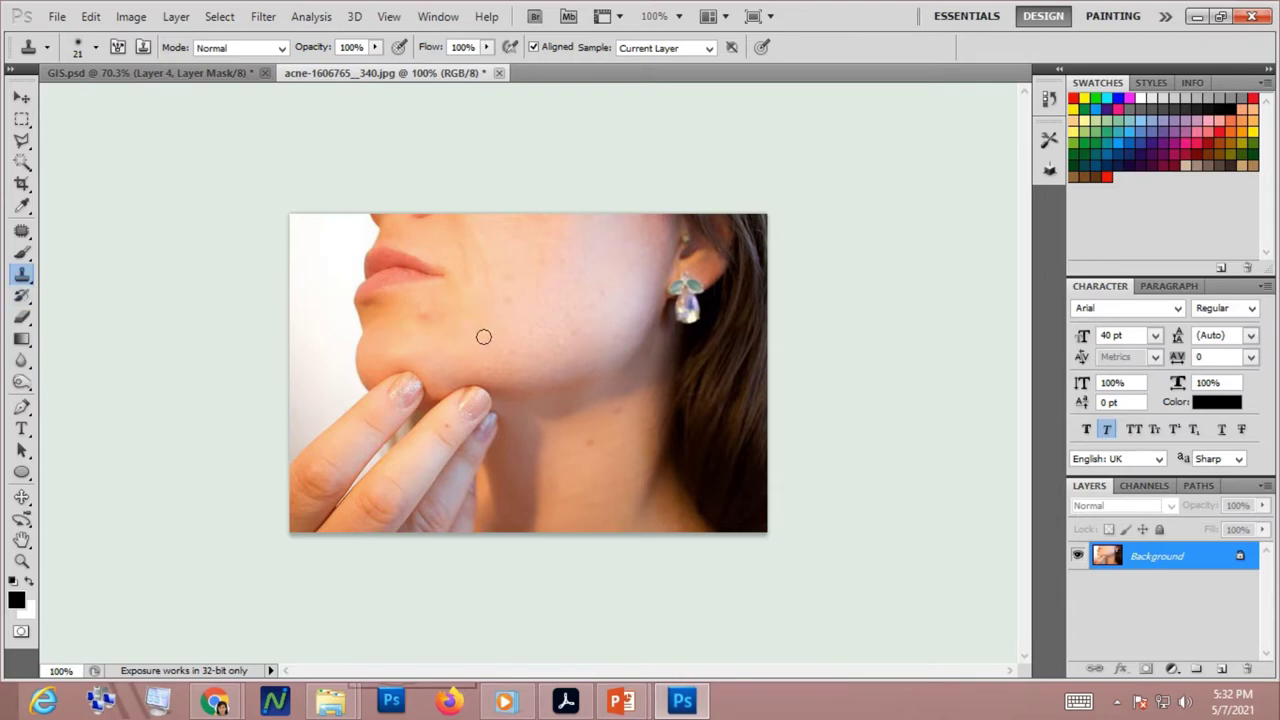
left_click(430, 318)
left_click(477, 346, "alt")
left_click(438, 315)
left_click_drag(438, 315, 428, 318)
key("alt+Tab")
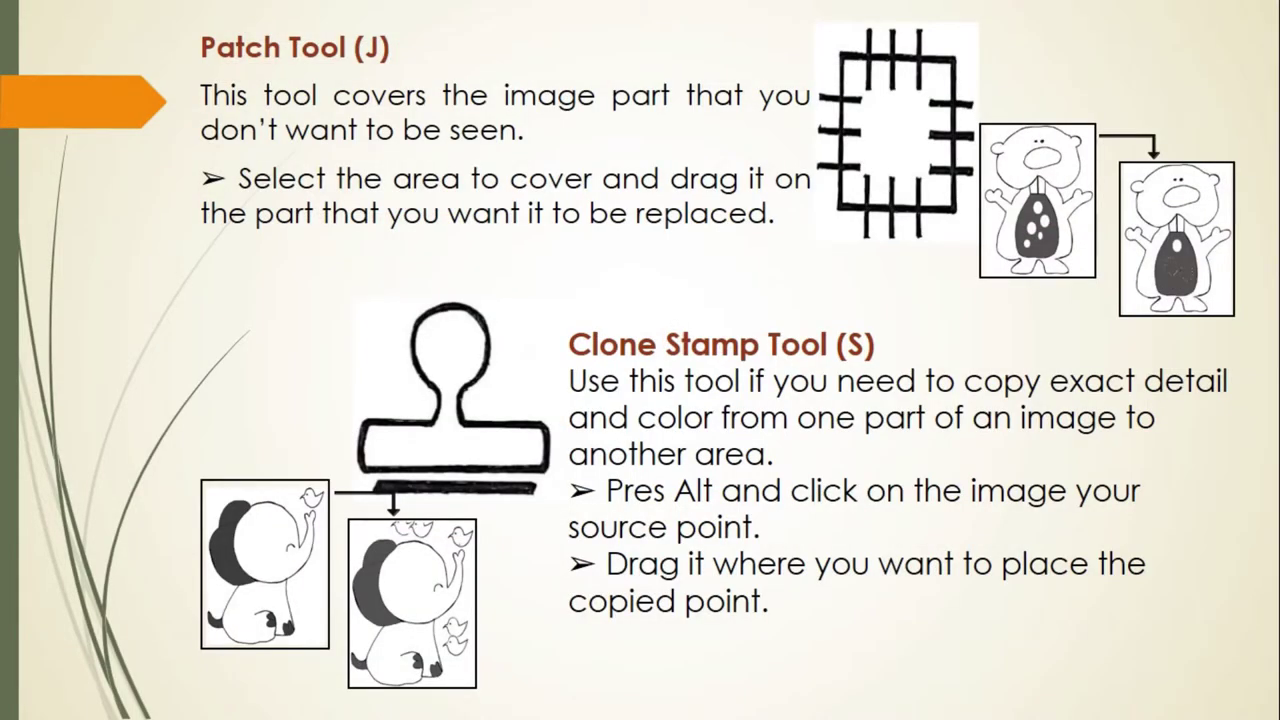
Show the Pattern Stamp and Eraser Tool slide, then return to the Photoshop chin photo
mouse_move(565, 8)
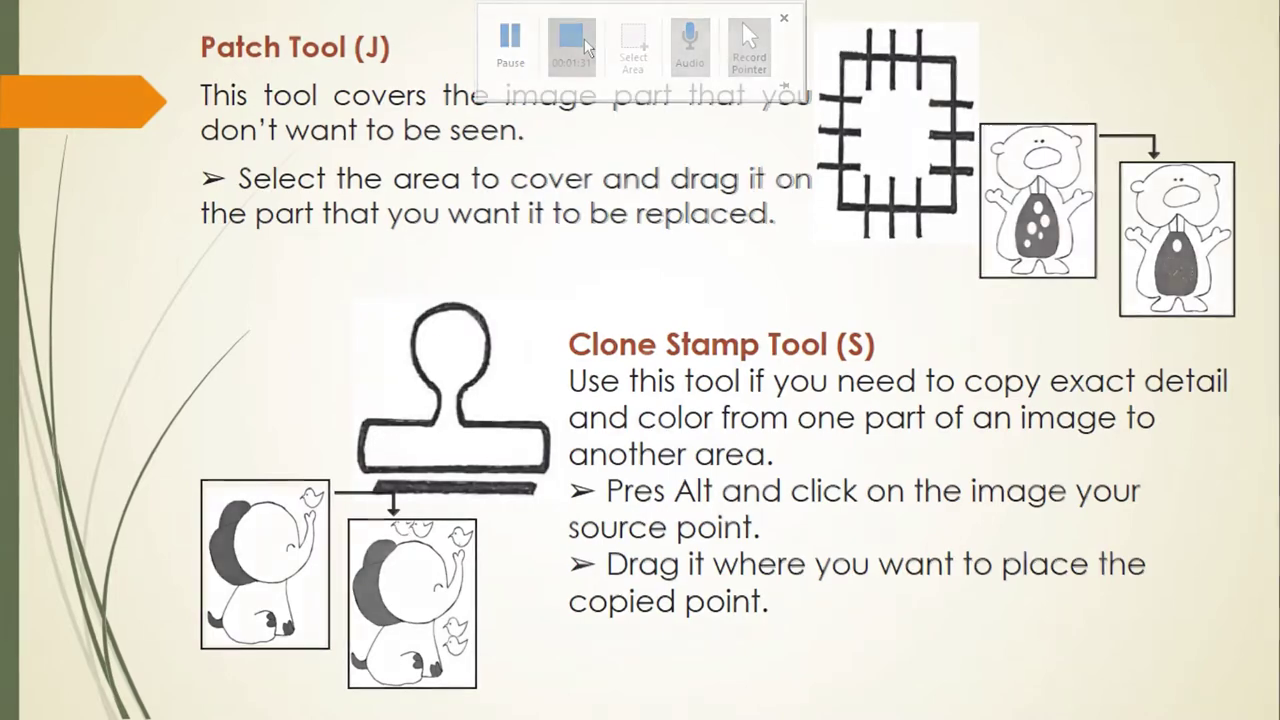
key("Right")
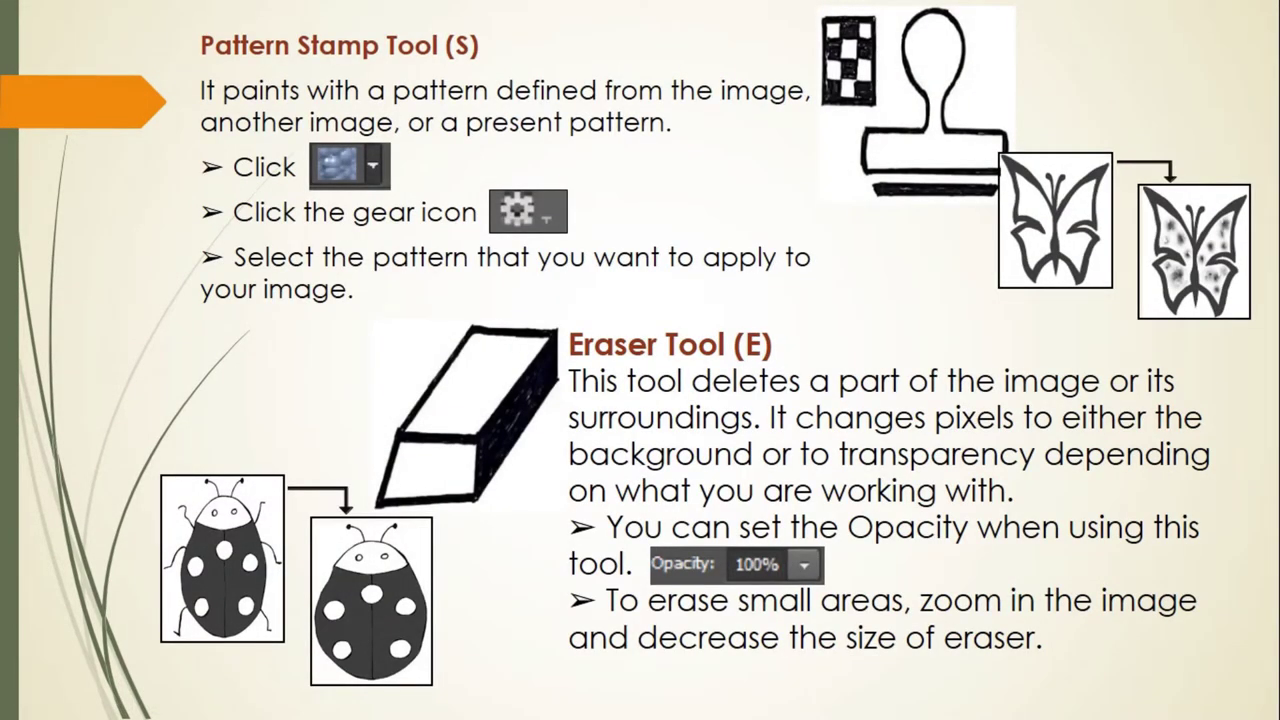
key("Right")
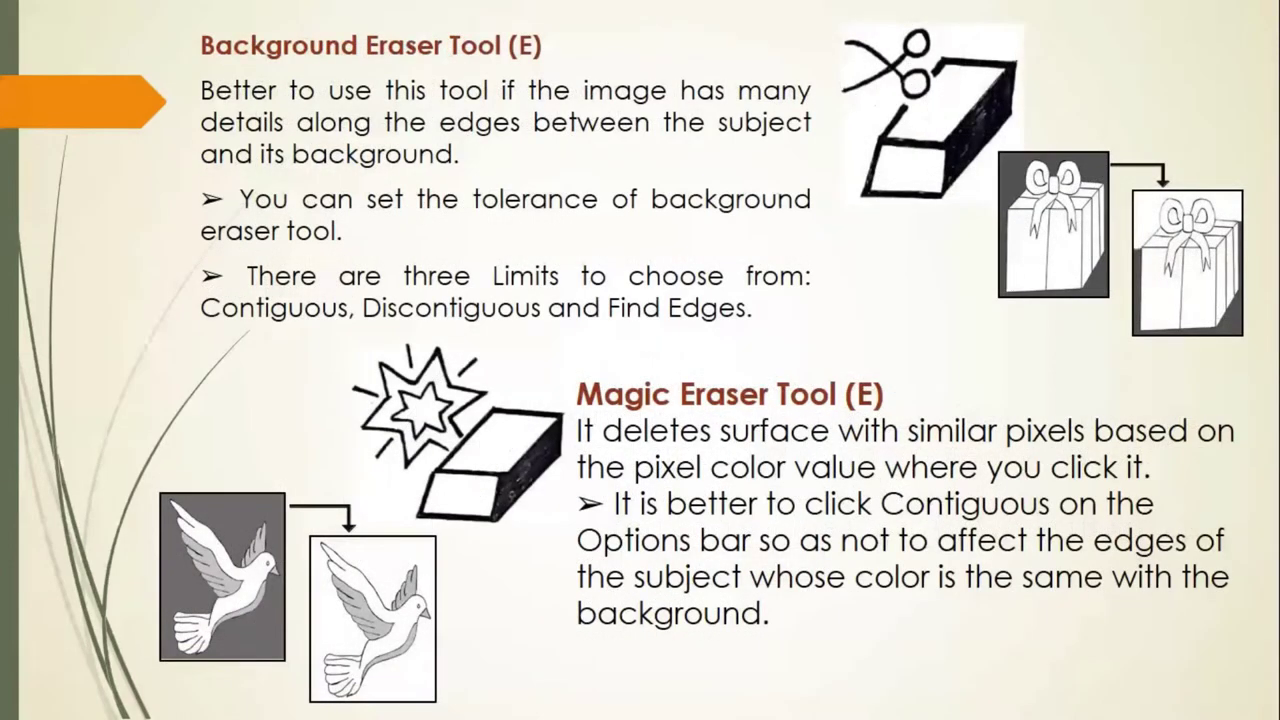
key("Left")
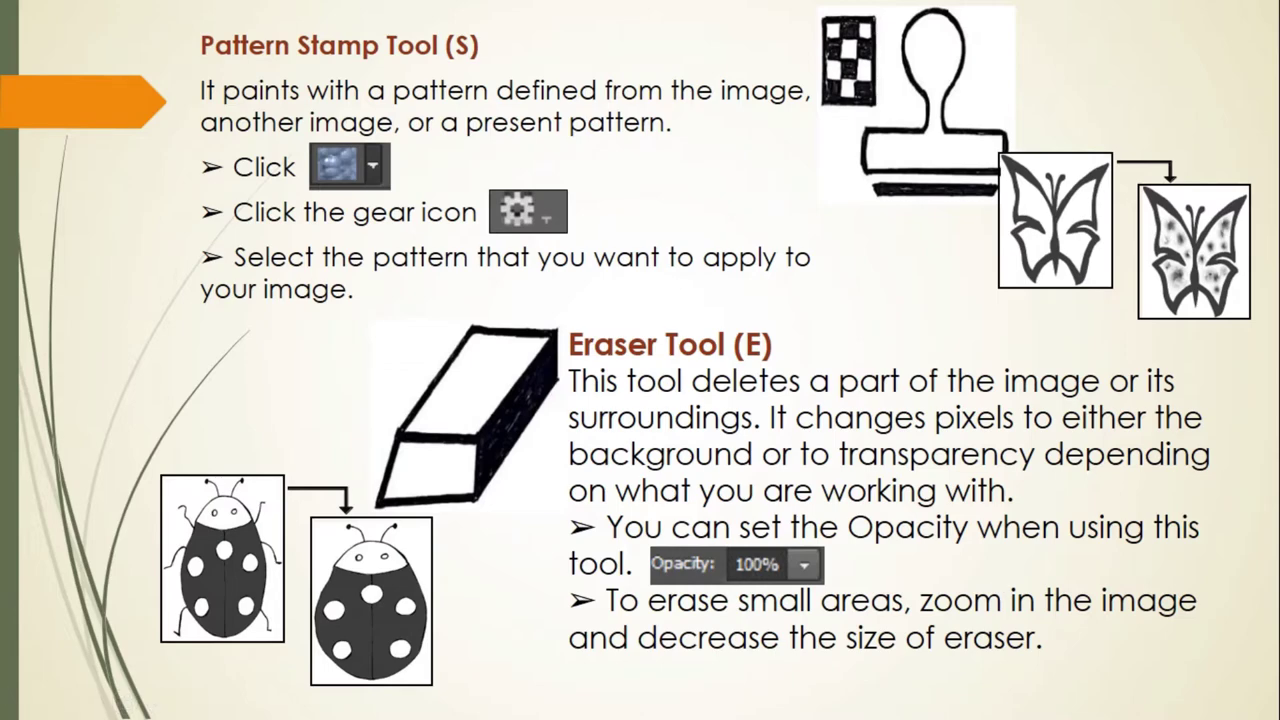
key("alt+Tab")
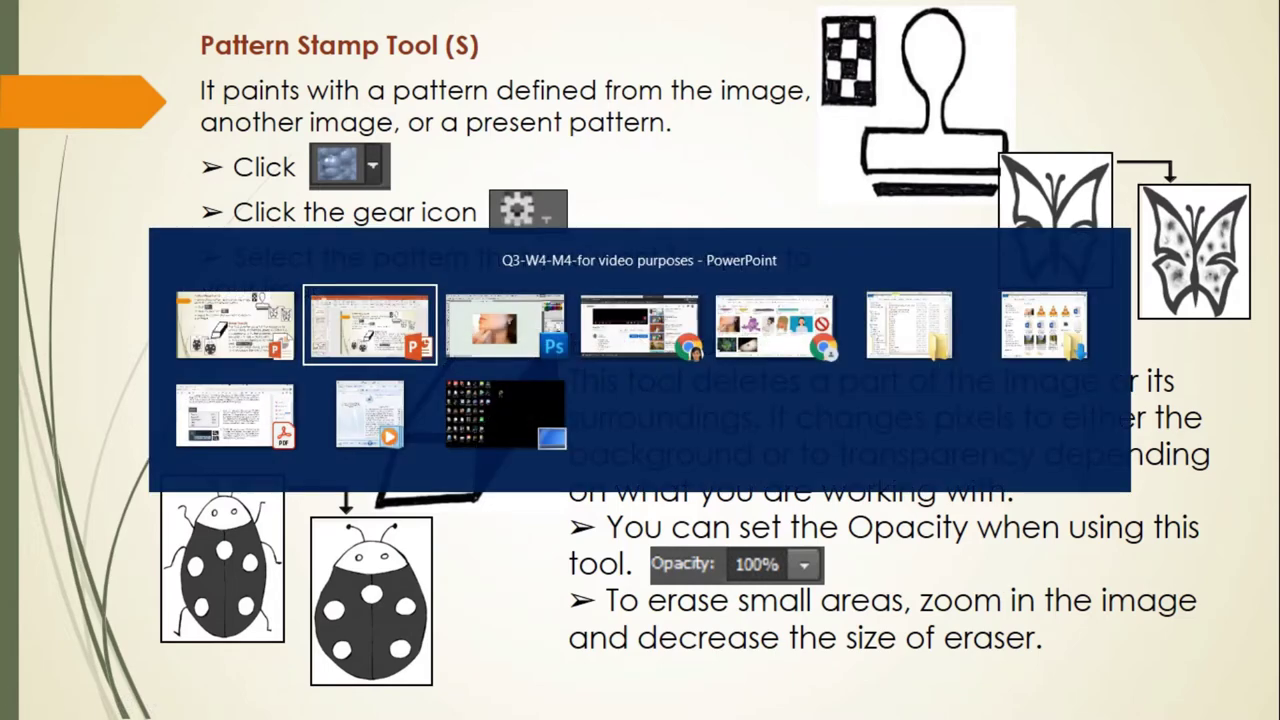
key("alt+Tab")
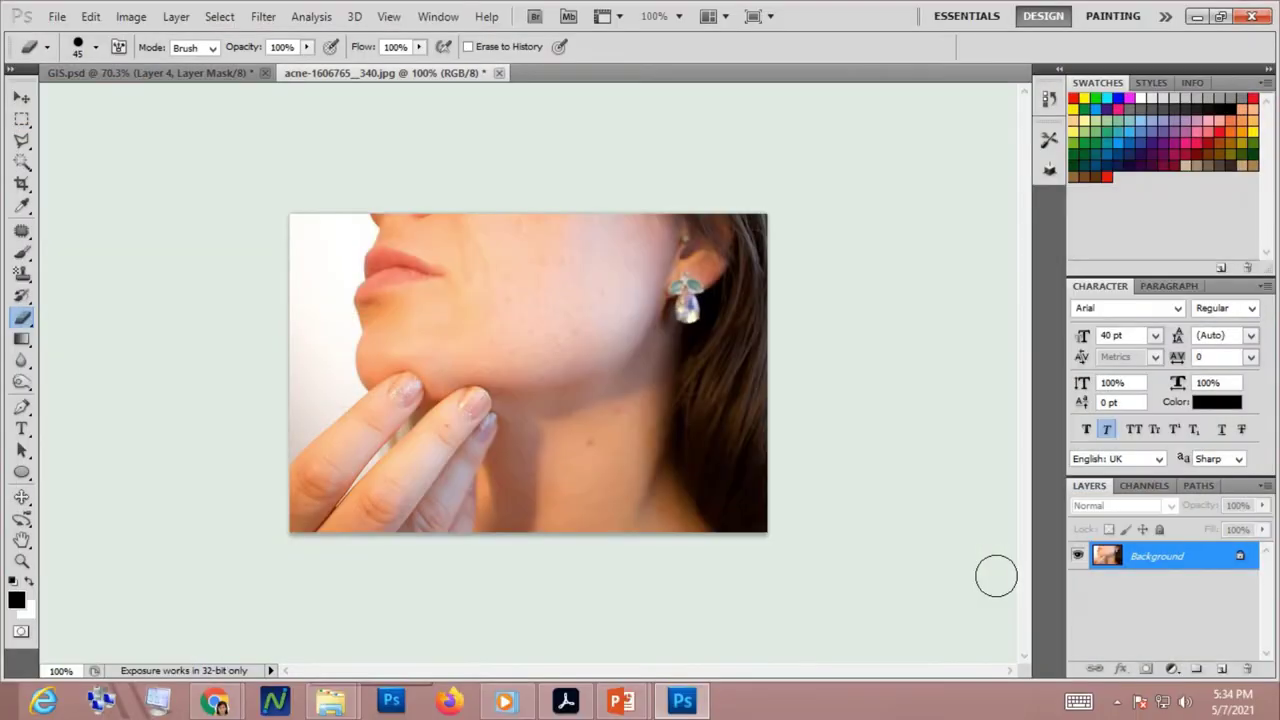
Stamp the tan pattern with the Pattern Stamp Tool onto the neck and over the cheek
left_click(30, 283)
right_click(31, 283)
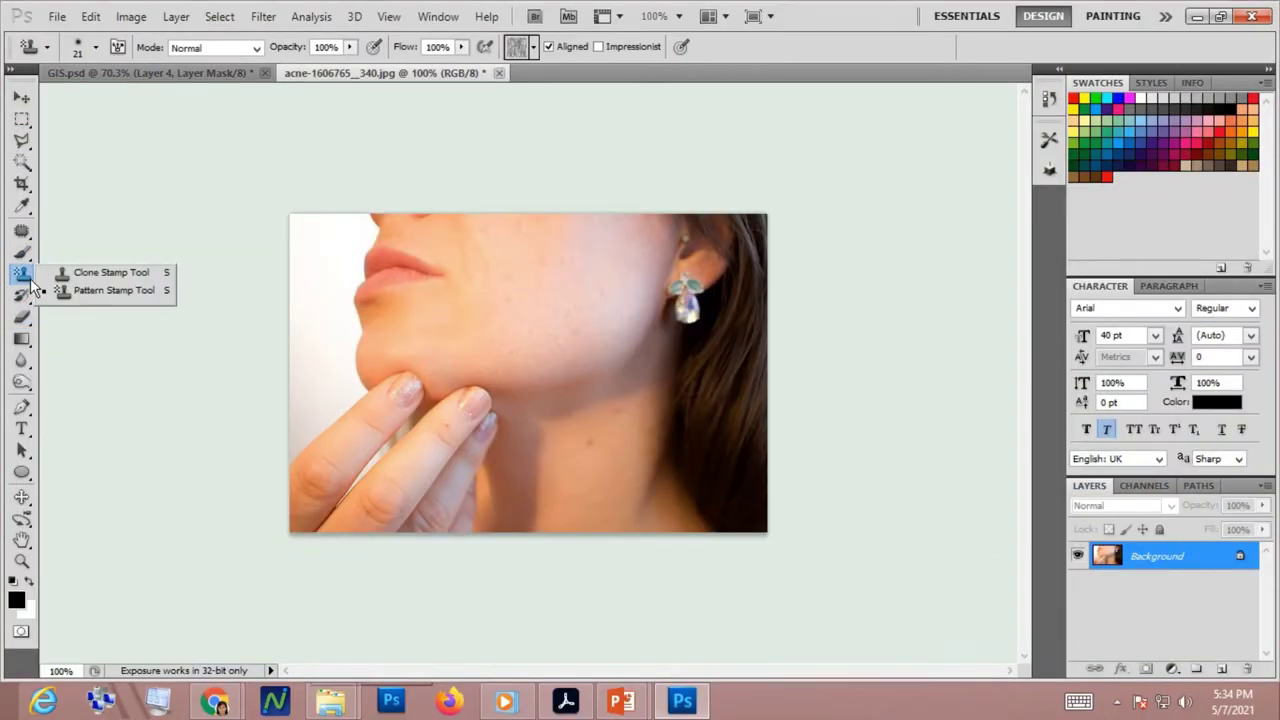
left_click(97, 296)
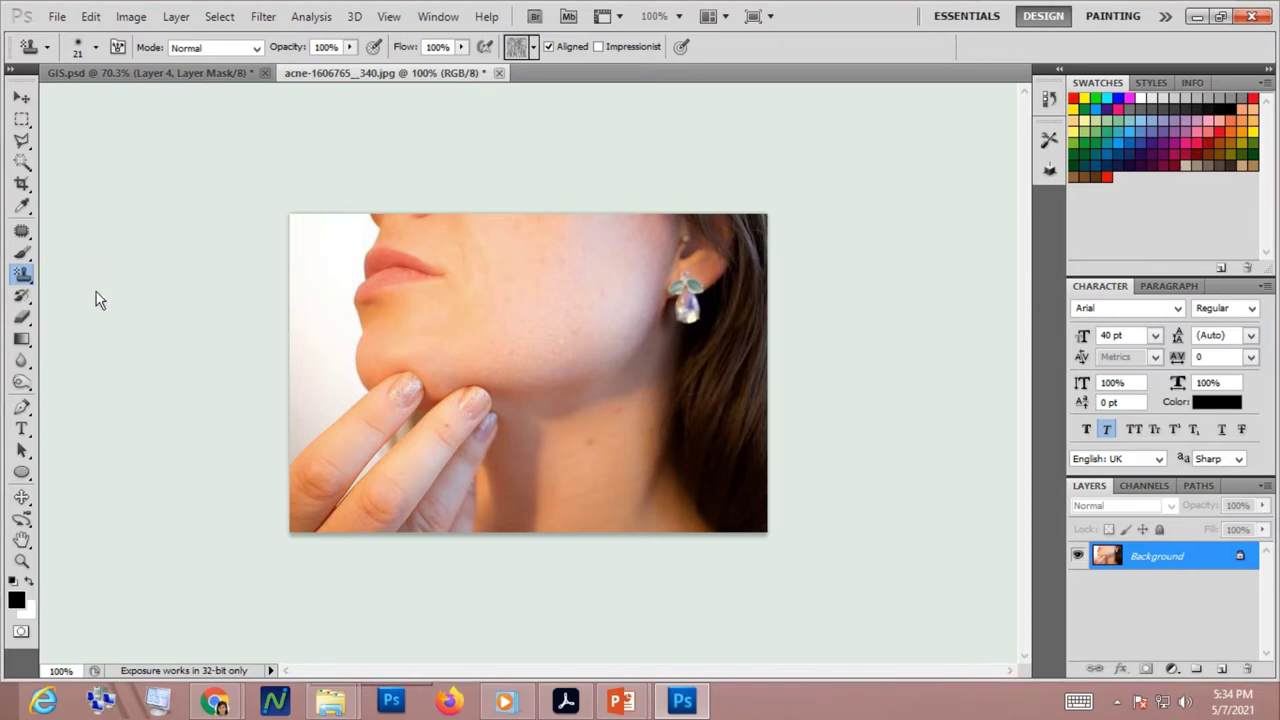
left_click(533, 48)
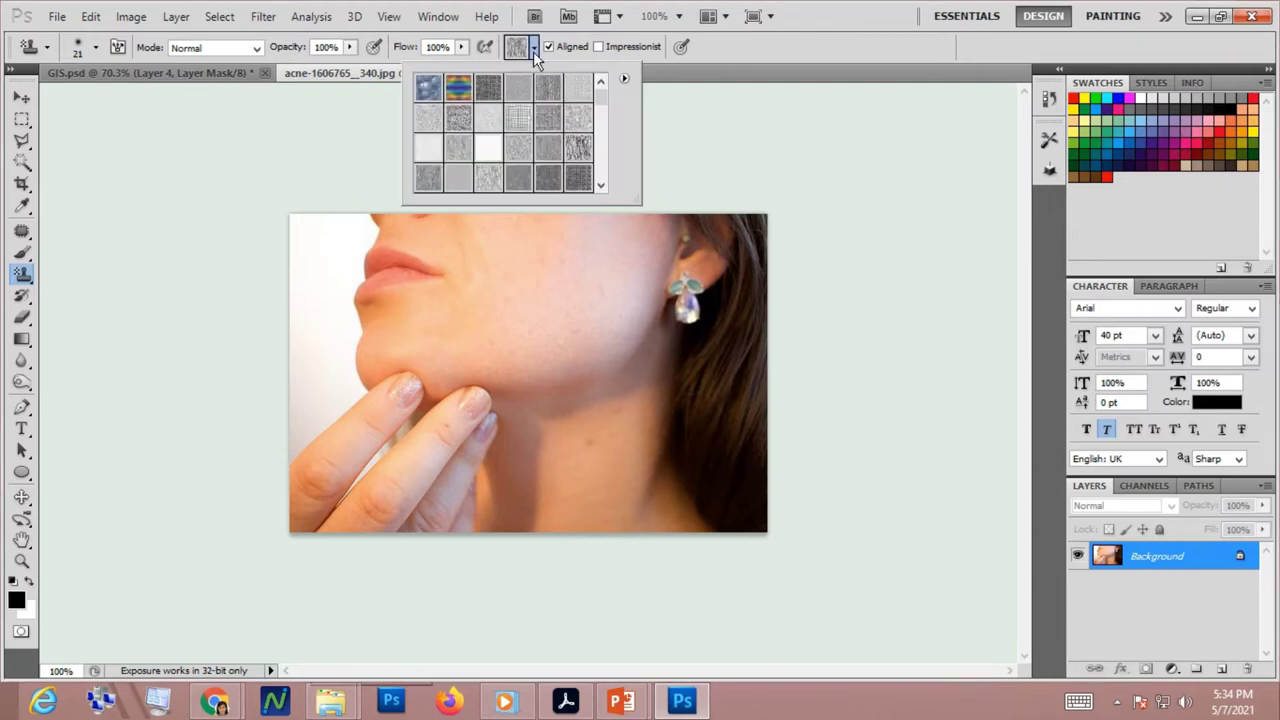
left_click_drag(600, 97, 602, 146)
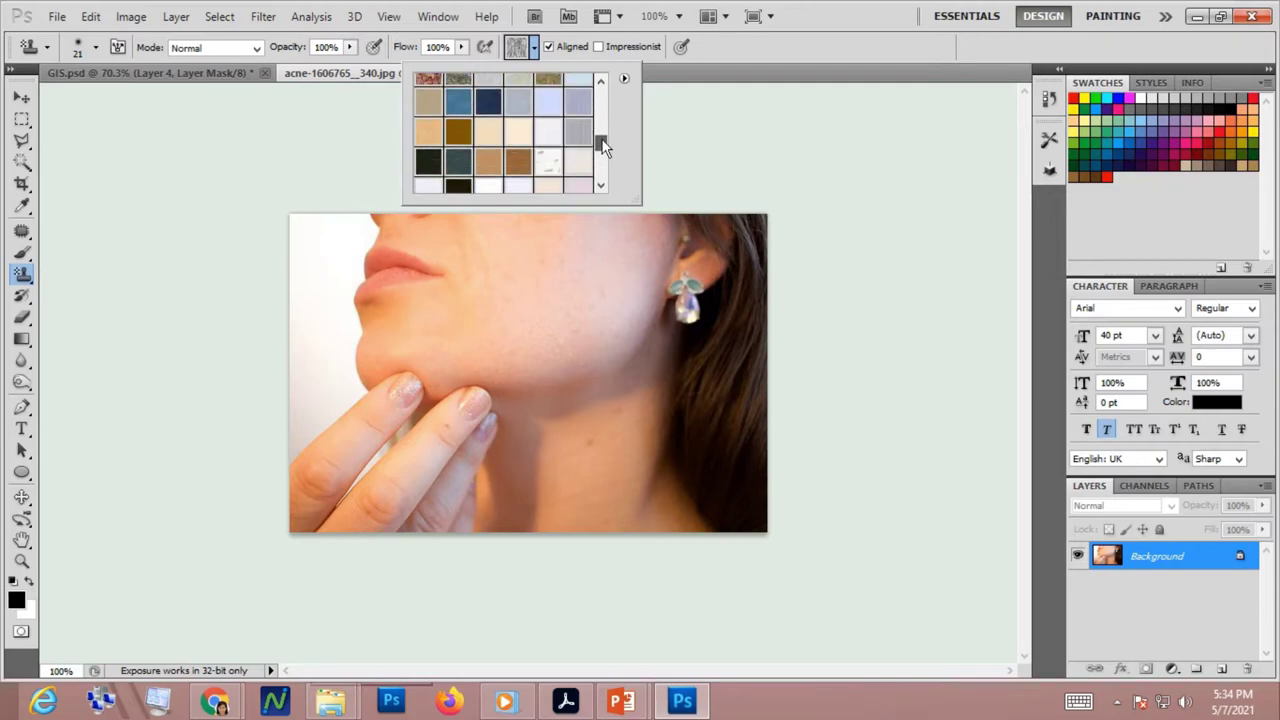
left_click(436, 132)
left_click_drag(611, 410, 585, 435)
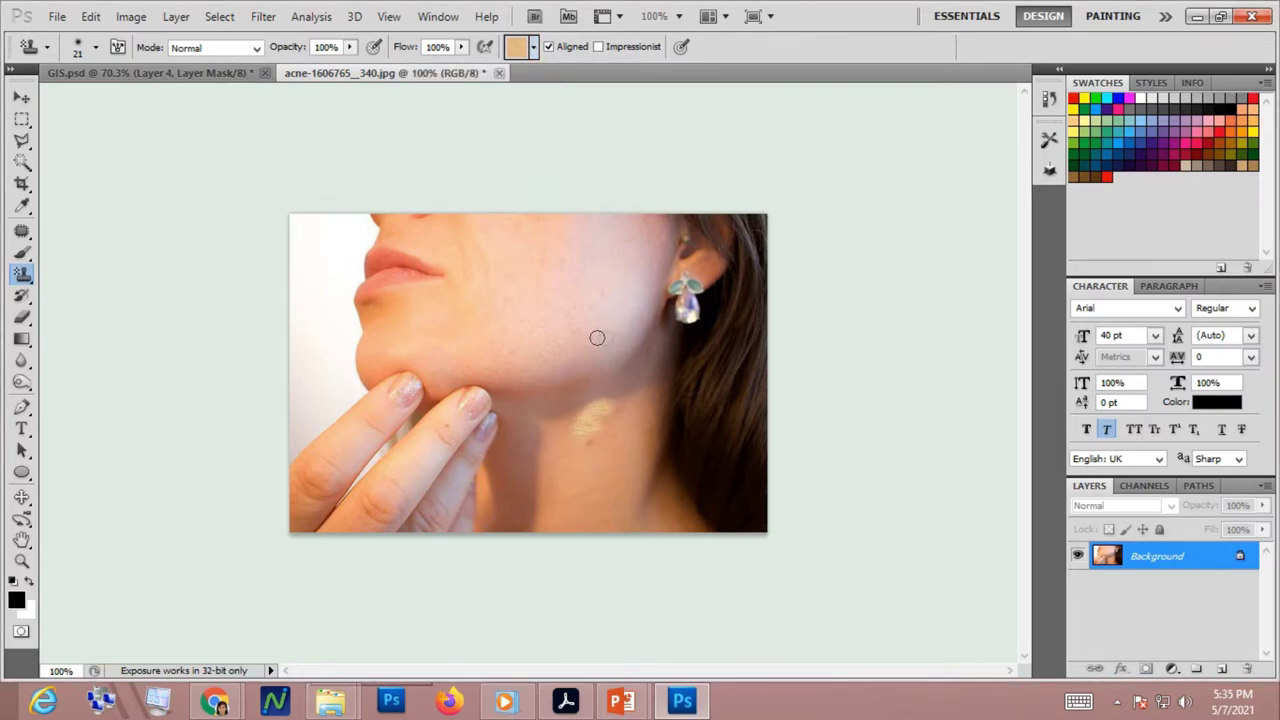
mouse_move(597, 338)
left_mouse_down()
mouse_move(539, 364)
mouse_move(577, 345)
mouse_move(582, 317)
mouse_move(532, 347)
mouse_move(564, 293)
mouse_move(552, 286)
mouse_move(501, 339)
mouse_move(626, 239)
mouse_move(610, 287)
mouse_move(625, 257)
mouse_move(569, 313)
mouse_move(499, 293)
mouse_move(531, 269)
left_mouse_up()
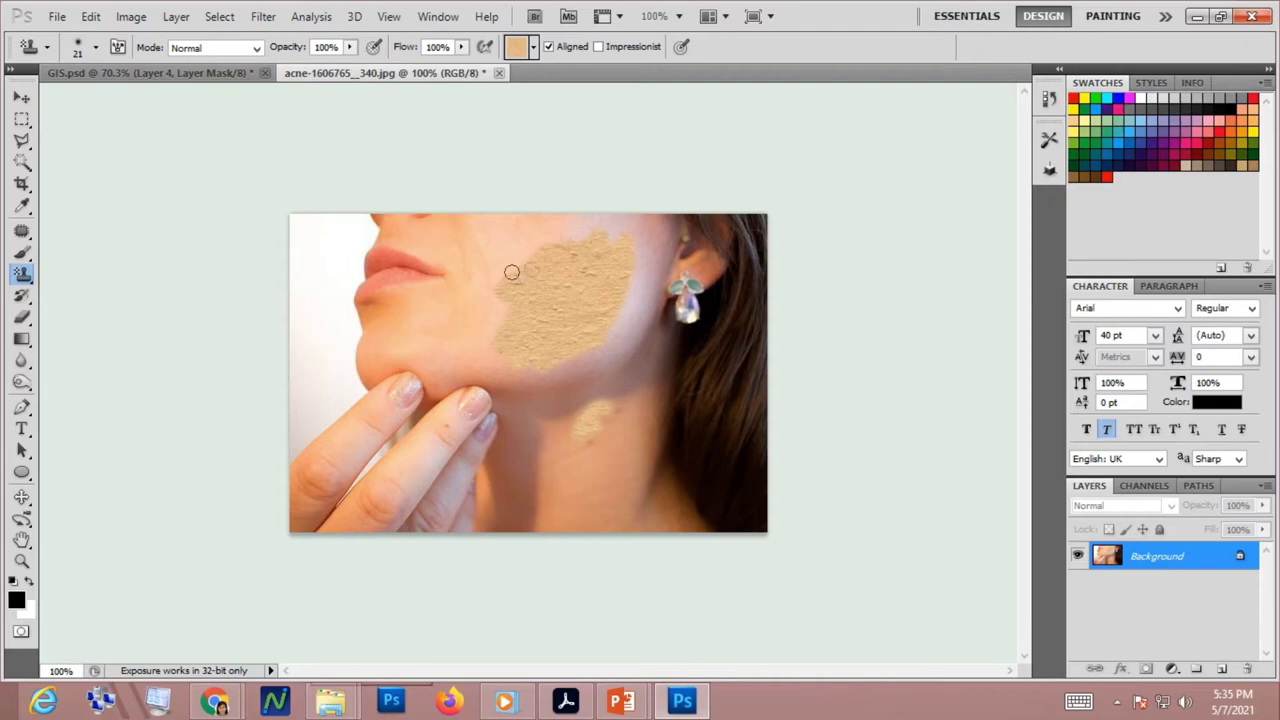
left_click(23, 317)
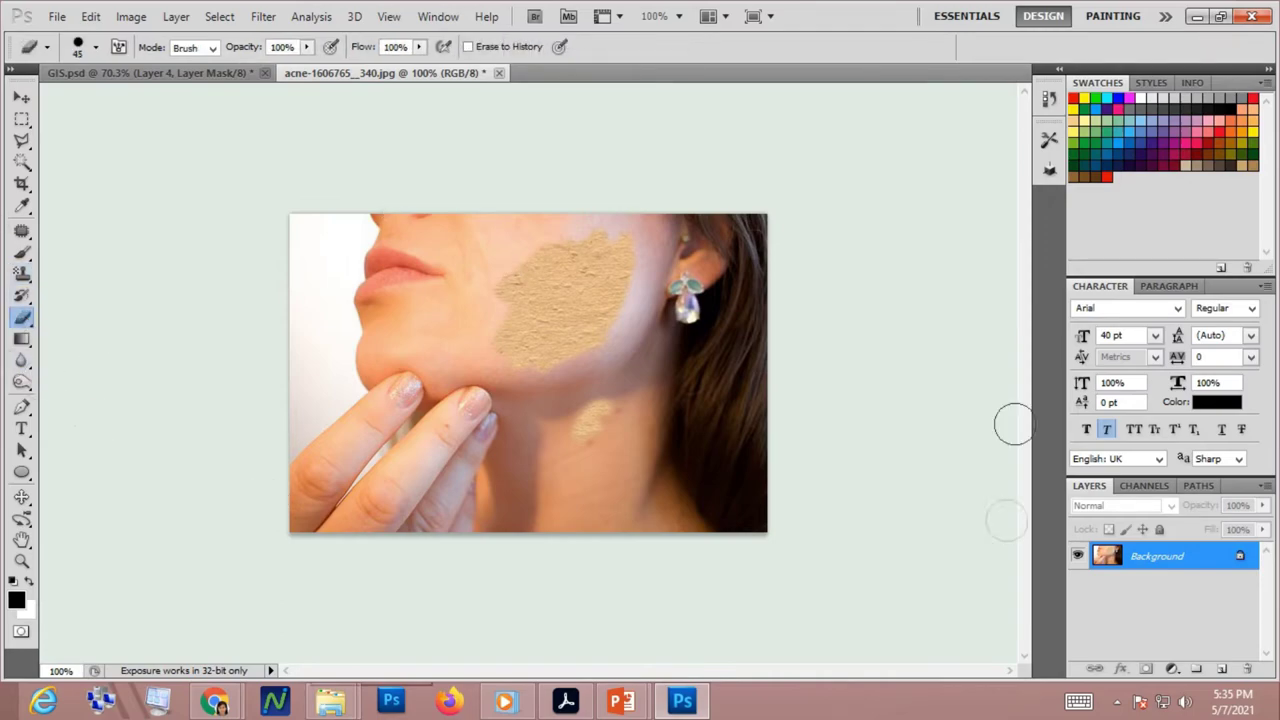
Erase parts of the cheek and neck pattern patches at 52% opacity, then advance the slide
left_click(307, 47)
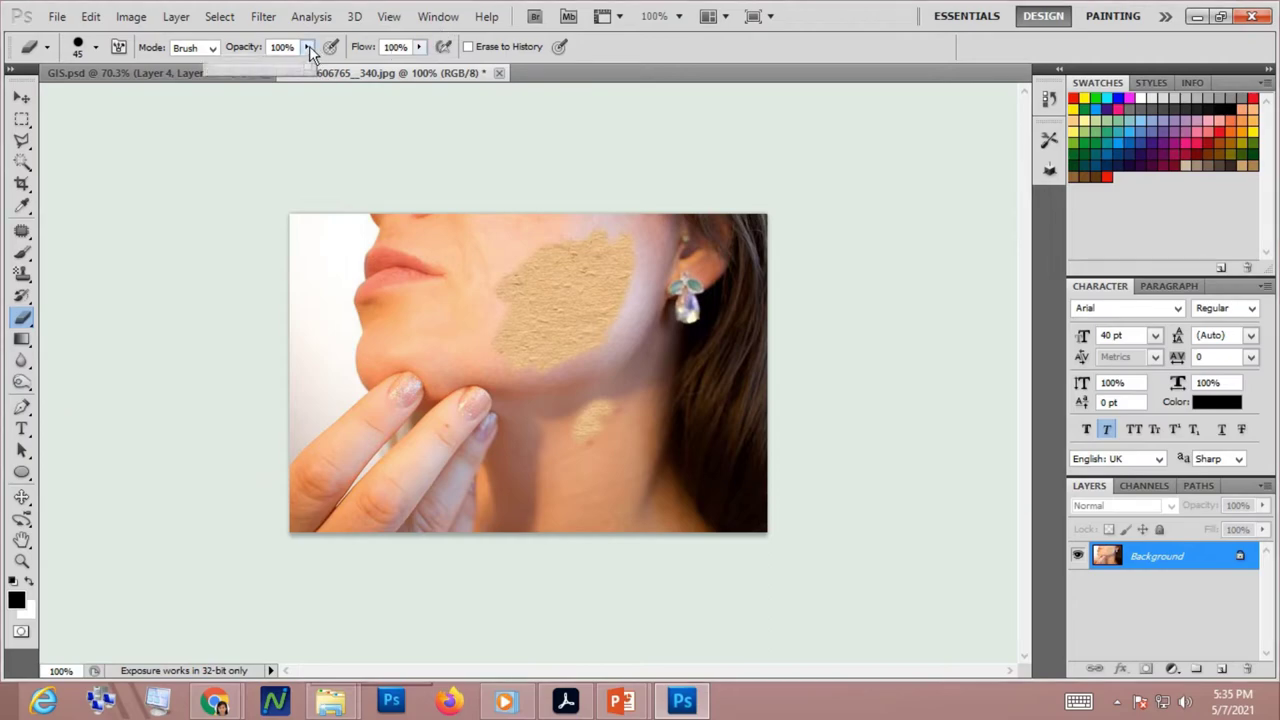
left_click_drag(265, 80, 267, 80)
left_click(553, 265)
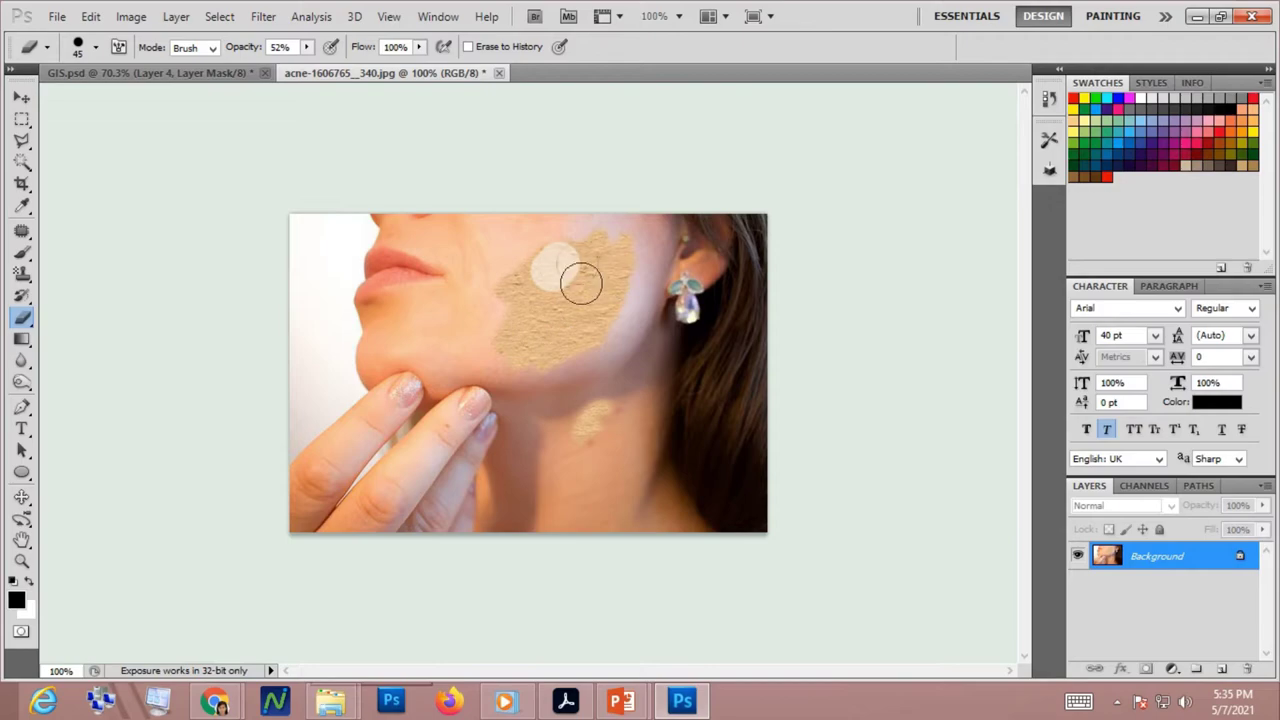
left_click_drag(580, 280, 555, 278)
mouse_move(606, 443)
left_mouse_down()
mouse_move(603, 396)
mouse_move(590, 427)
left_mouse_up()
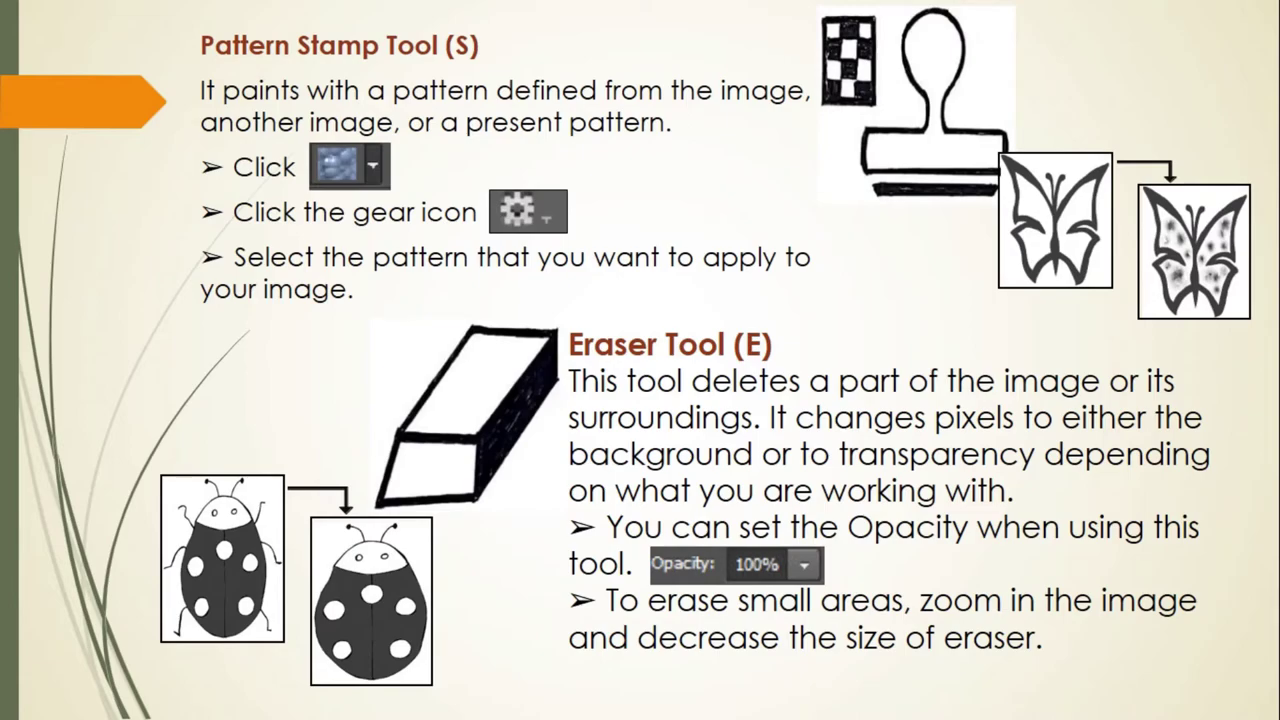
left_click(1022, 703)
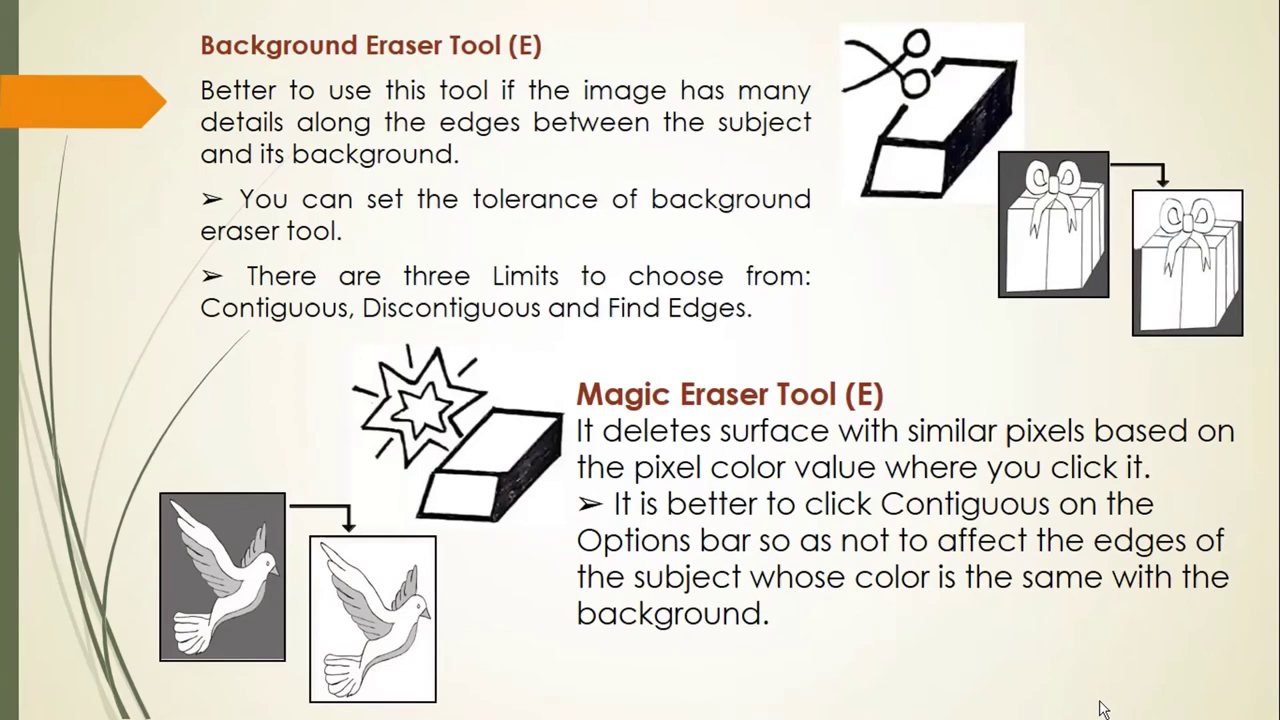